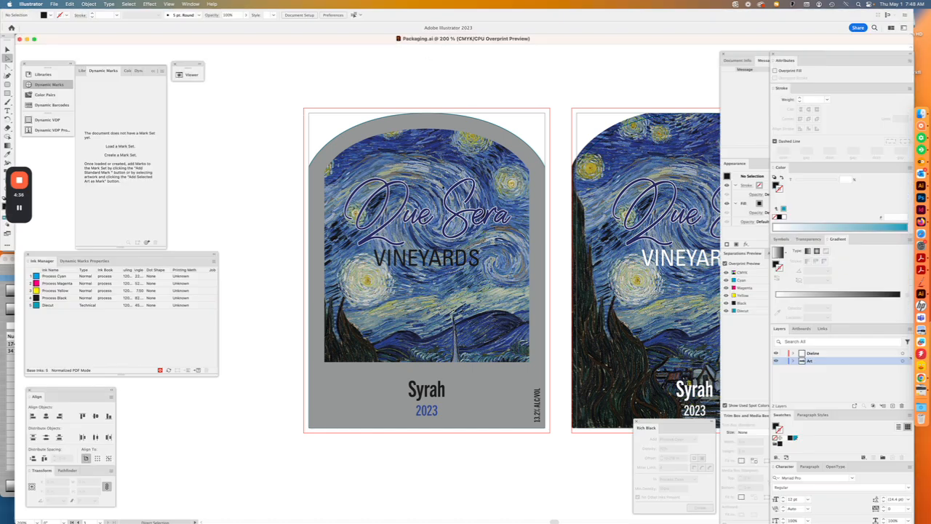
Offset the grey arched background path of the first label outward by 0.0625 in with mitered joins.
click(315, 164)
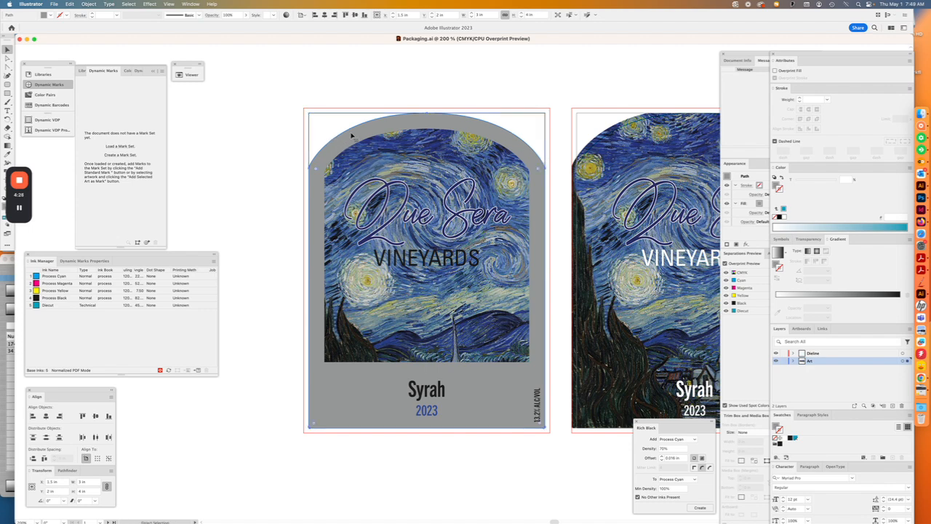
click(88, 4)
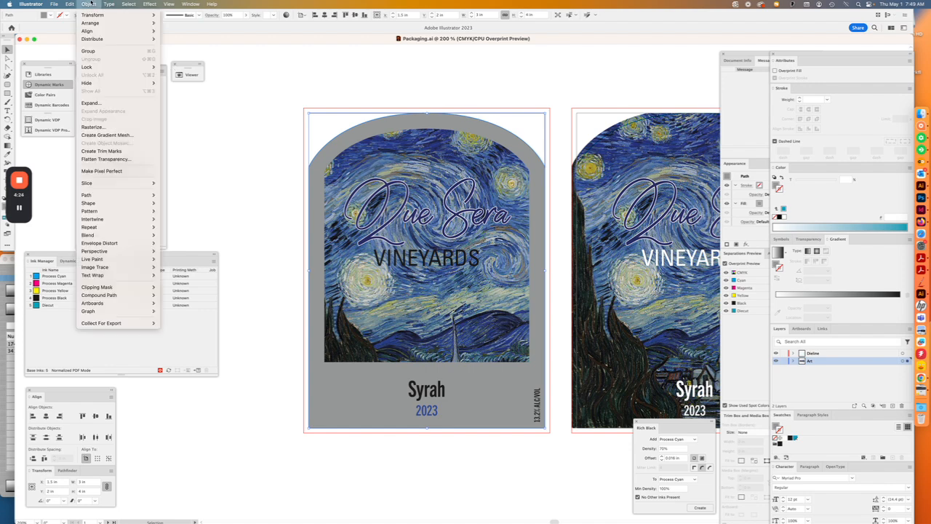
mouse_move(98, 195)
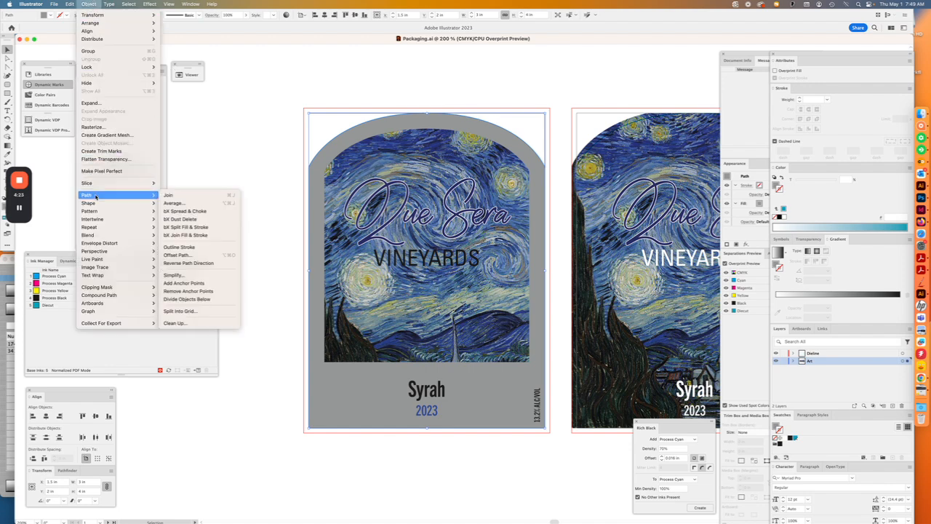
click(207, 257)
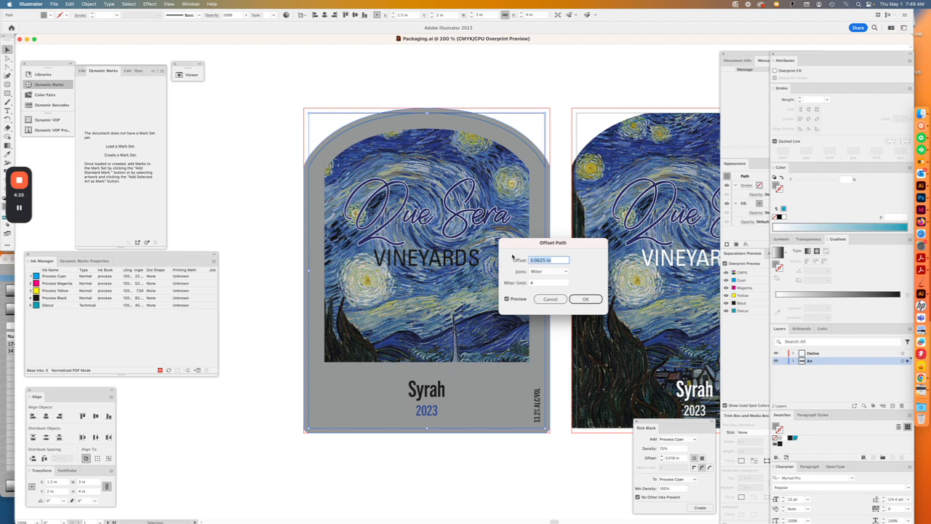
click(585, 299)
click(532, 143)
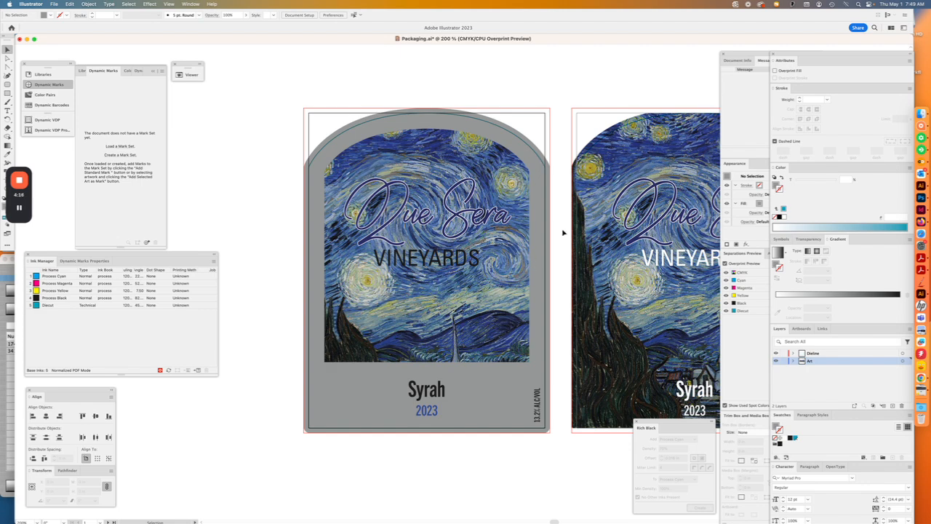
Try to scale the middle label's linked painting image proportionally to a height of 4.125 in.
key(space)
drag(482, 229, 480, 230)
scroll(480, 230, right, 10)
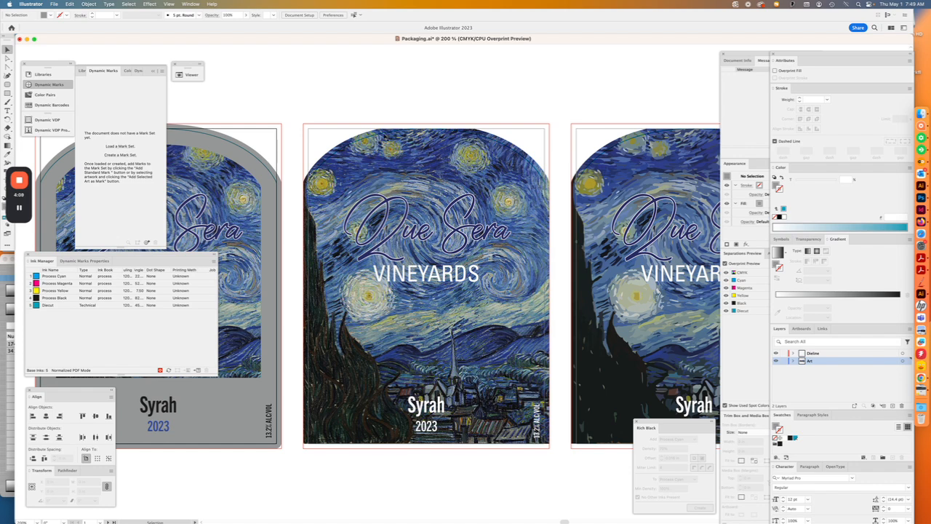
click(386, 130)
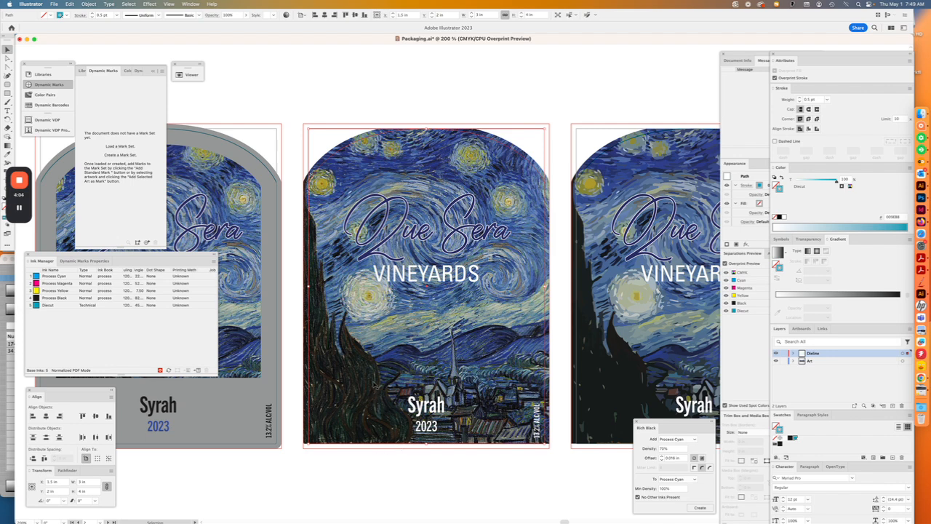
key(a)
click(375, 363)
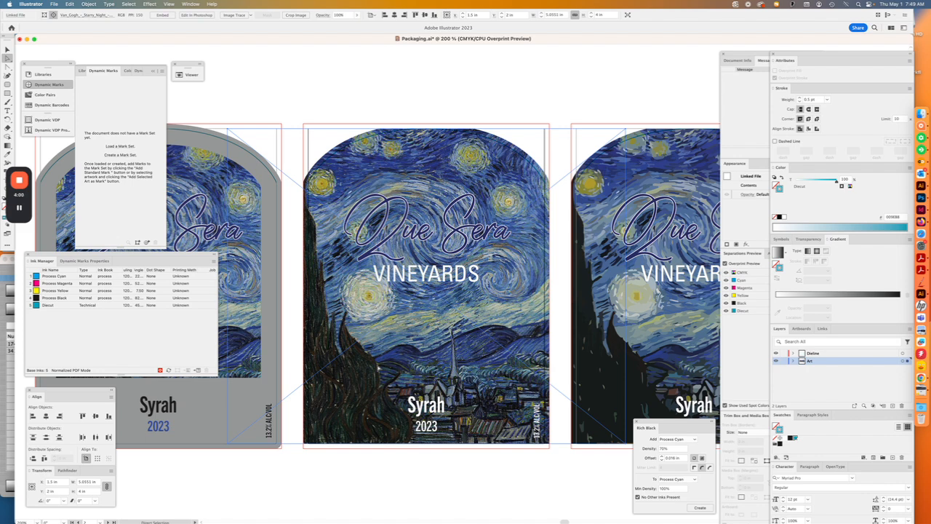
click(85, 493)
text(4.125)
key(Return)
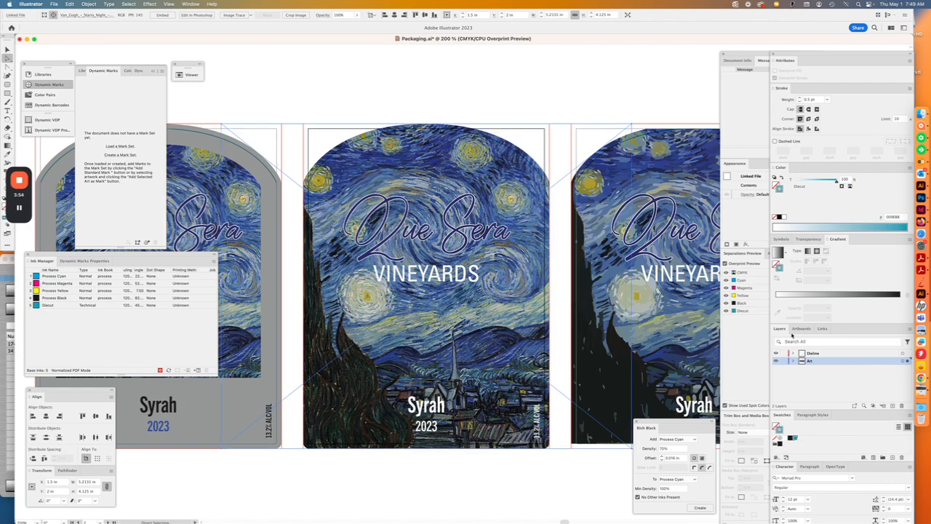
key(super+z)
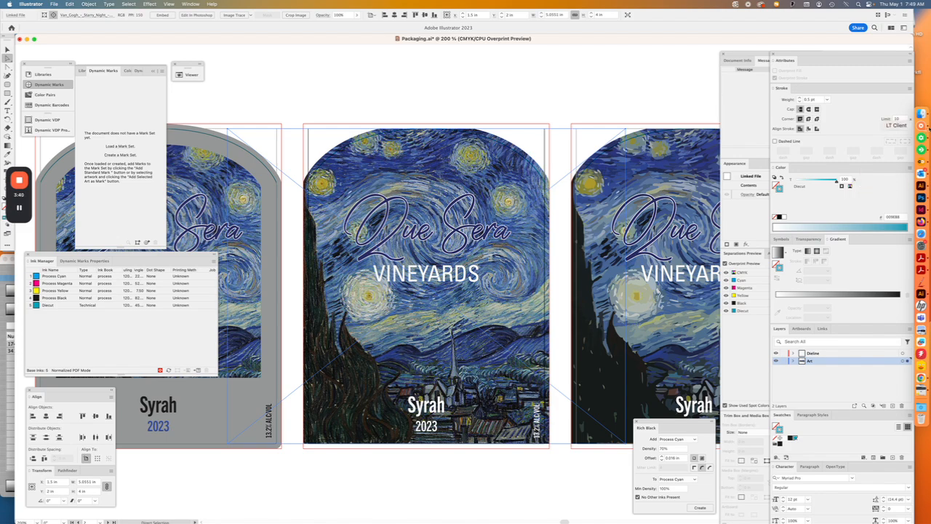
Open Van_Gogh_-_Starry_Night_-_Google_Art_Project_Bleed.tif from the Wine Project folder in Photoshop.
click(922, 115)
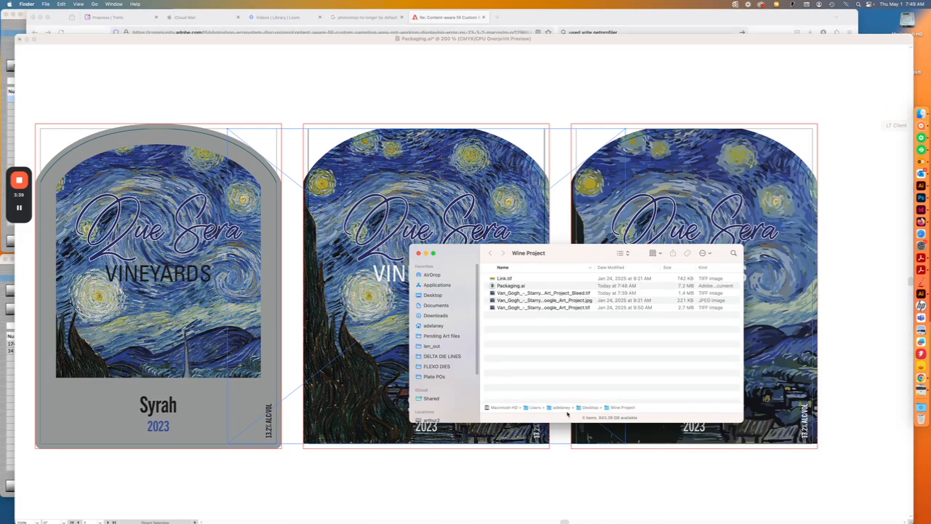
click(579, 293)
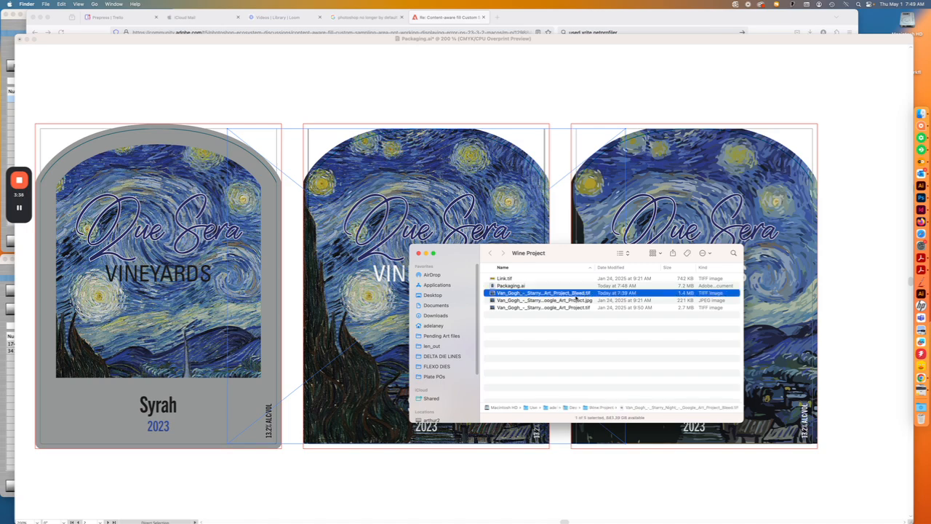
drag(579, 297, 922, 197)
key(super+equal)
key(super+equal)
key(super+equal)
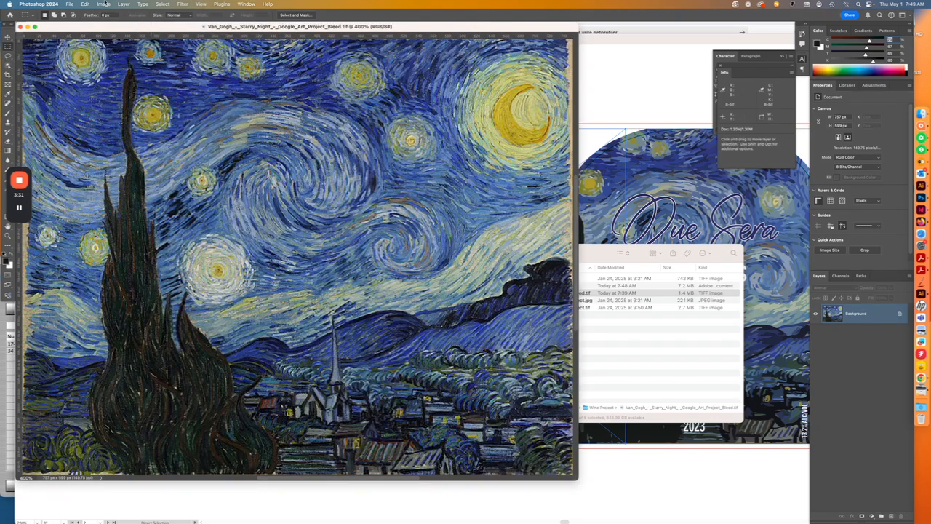
click(104, 3)
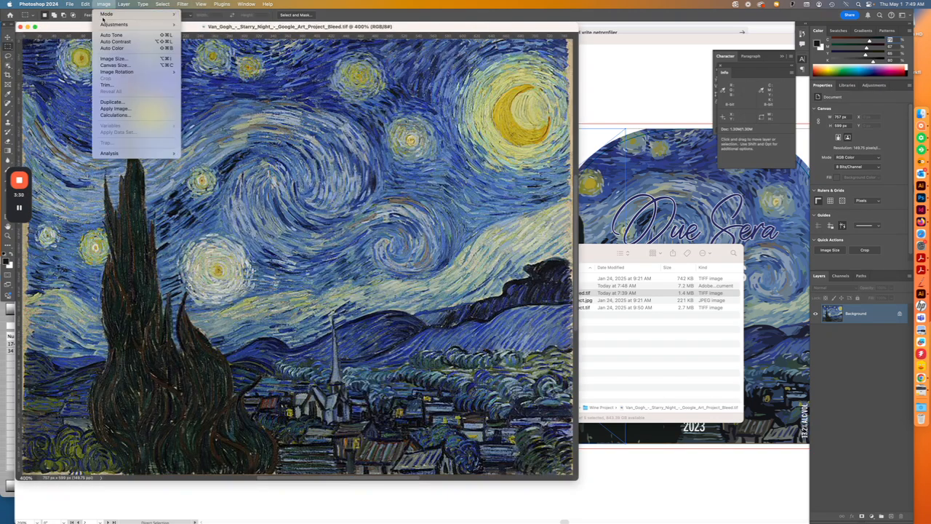
click(115, 65)
click(479, 250)
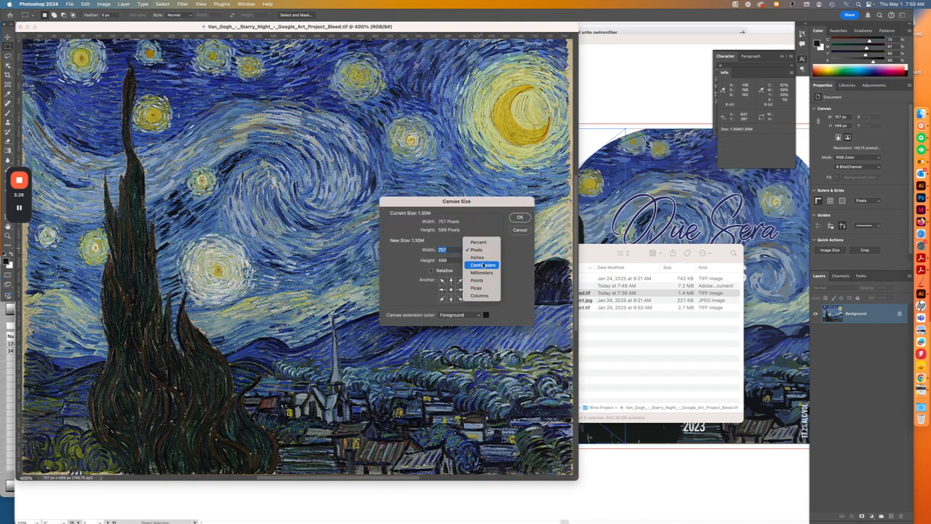
click(481, 259)
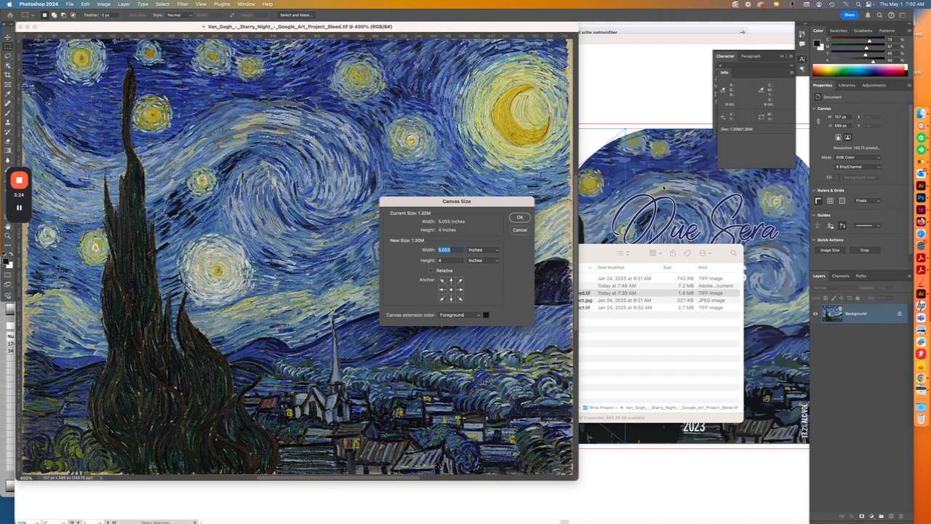
click(447, 260)
text(.125)
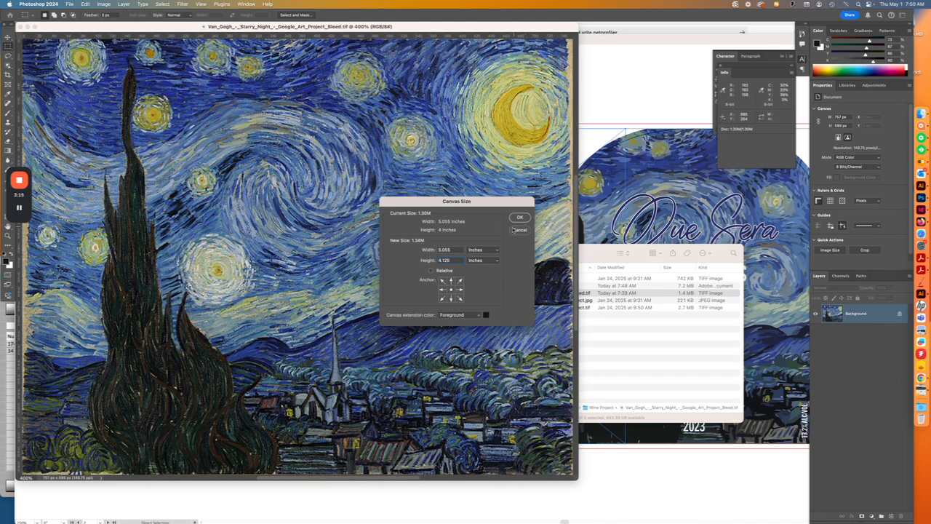
click(518, 230)
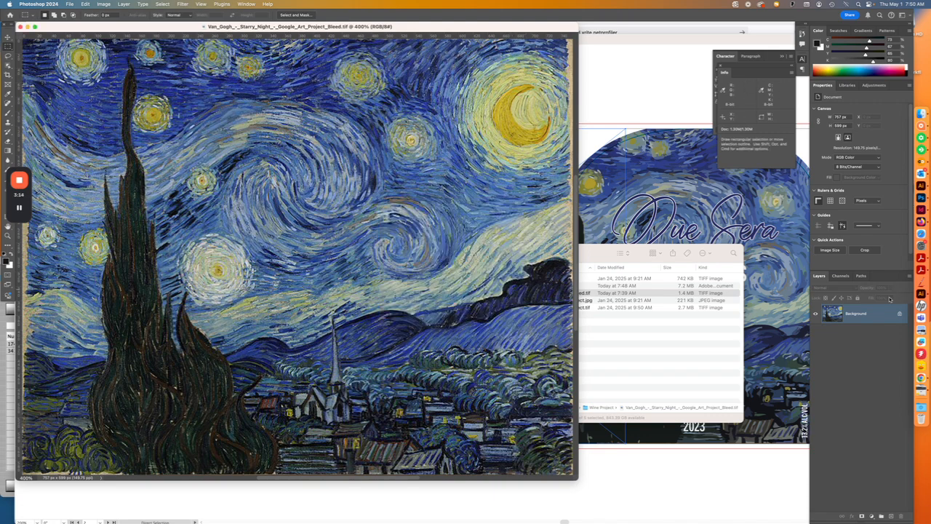
Convert the Background into a regular layer and extend the canvas height to 4.125 inches around the centered painting.
double_click(876, 314)
key(Return)
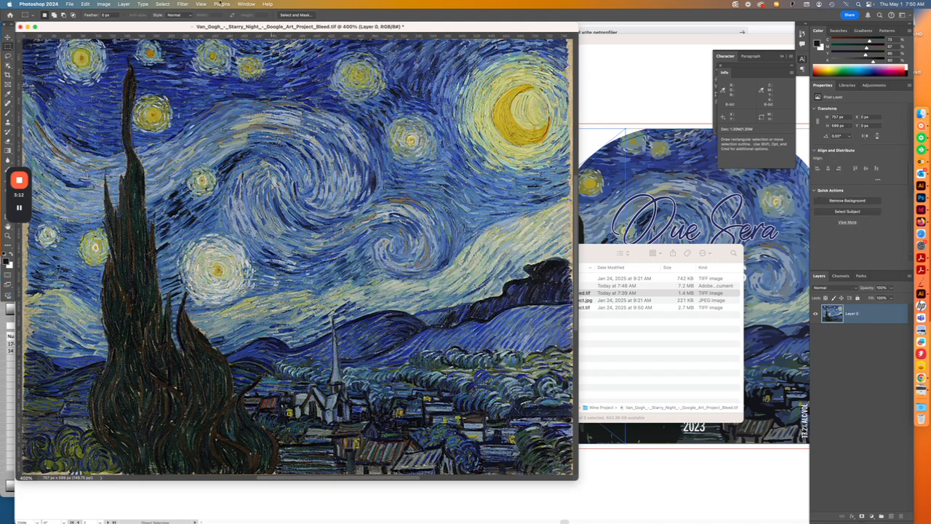
click(85, 3)
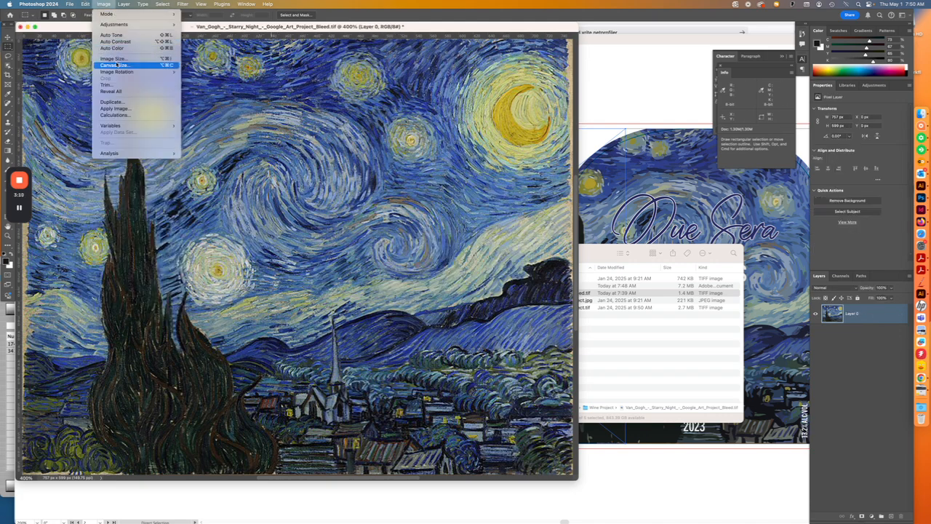
click(115, 64)
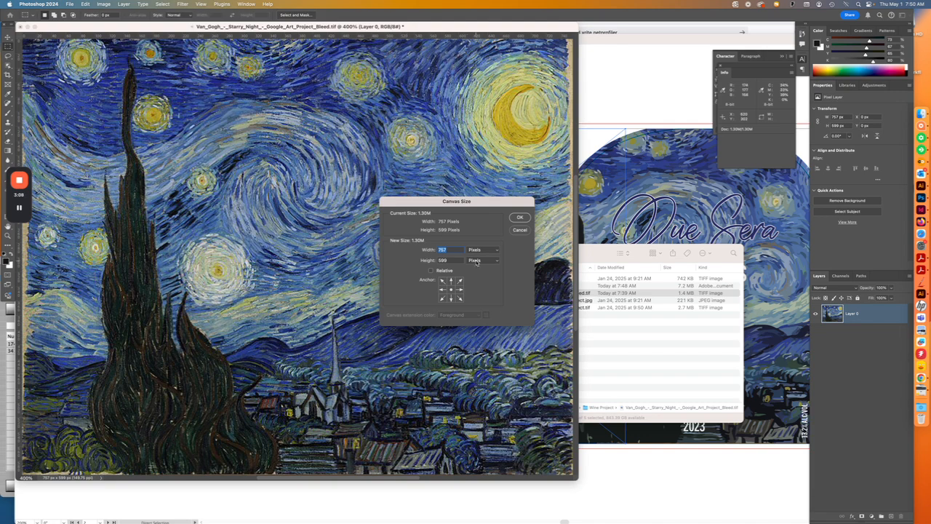
click(477, 260)
click(478, 269)
text(4.12)
key(Return)
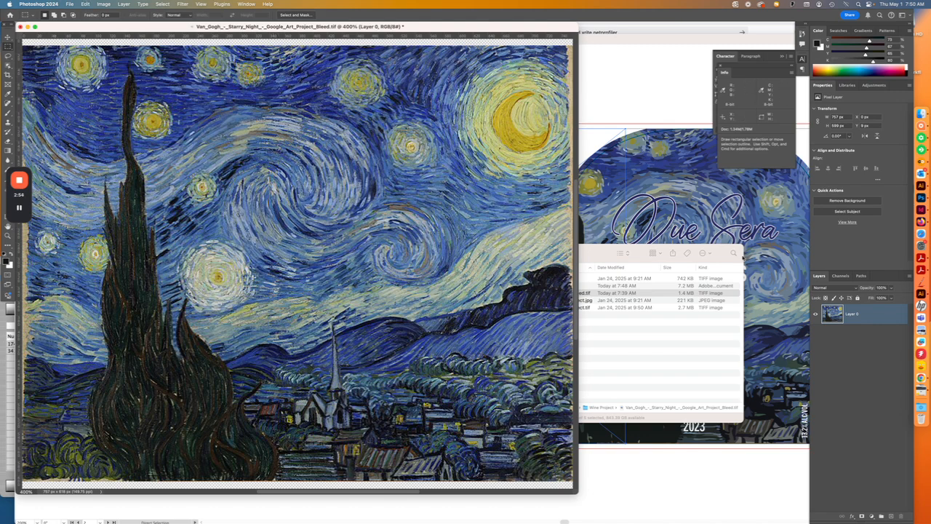
Select the empty canvas strips by inverting the painting layer's outline selection, and expand the selection slightly into the painting.
super+click(833, 314)
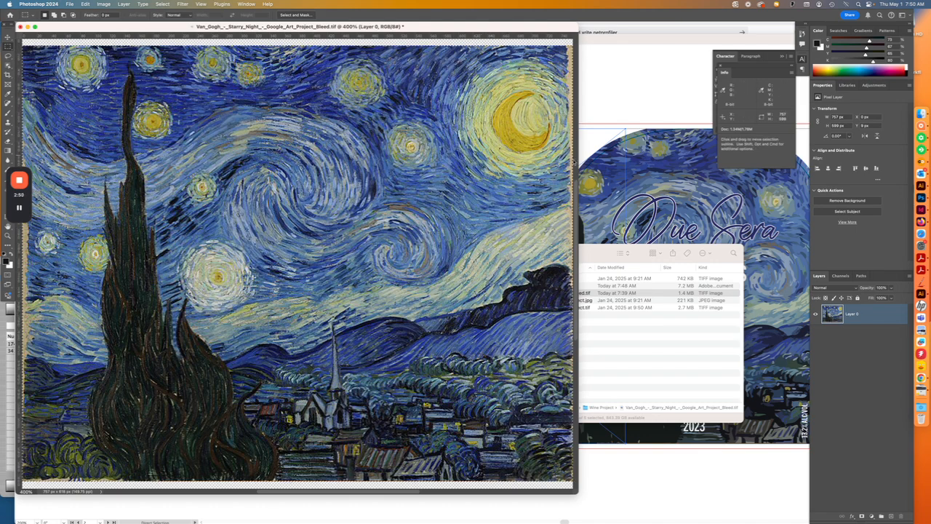
right_click(452, 105)
click(466, 112)
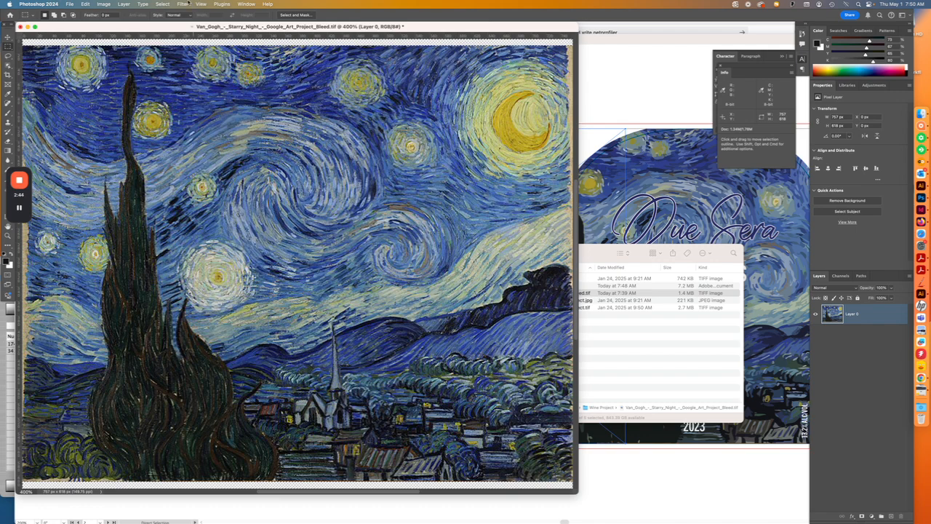
click(181, 4)
mouse_move(164, 5)
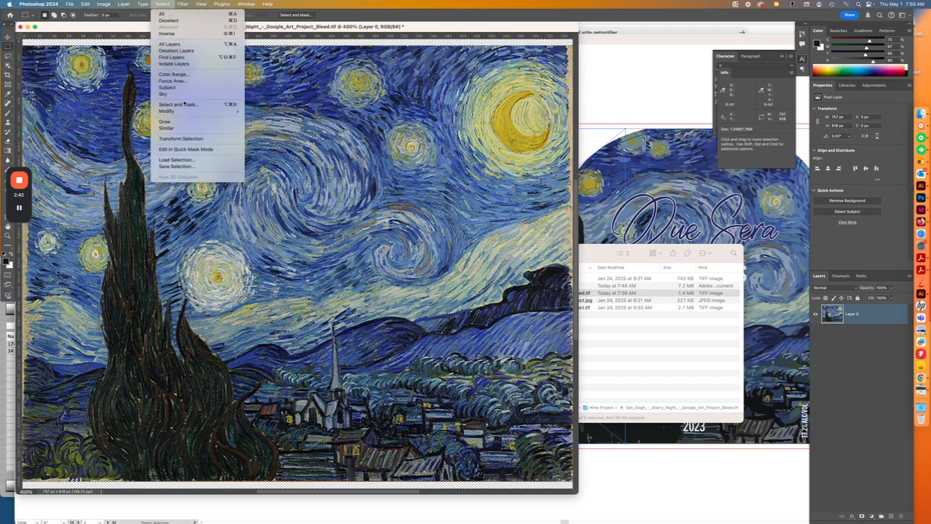
mouse_move(211, 110)
click(287, 127)
key(Return)
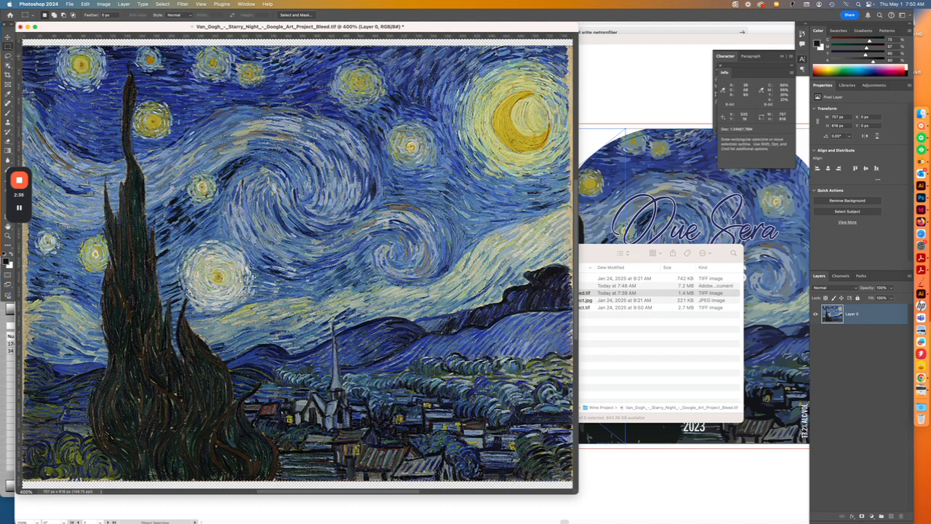
Fill the selected strips with Content-Aware Fill using automatic sampling, output to a new layer, and clear the selection.
click(99, 4)
mouse_move(85, 3)
click(115, 129)
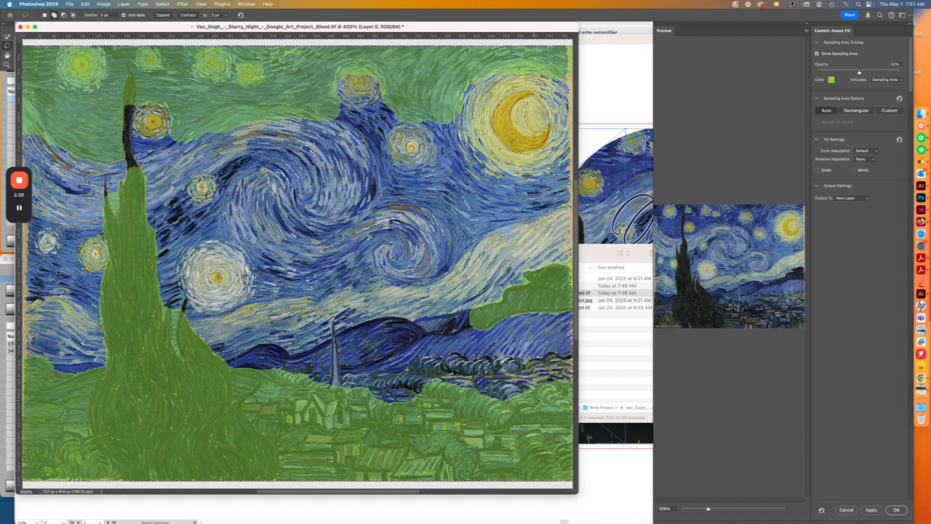
click(895, 510)
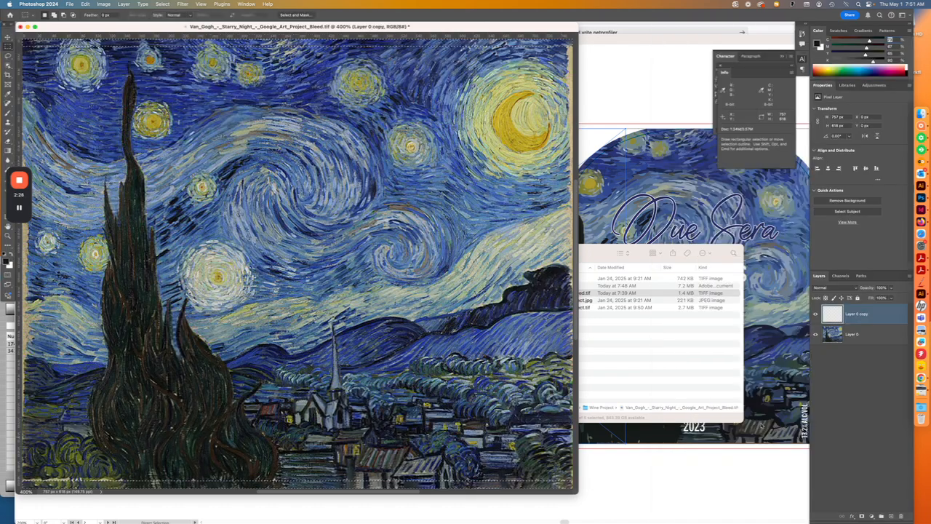
key(super+d)
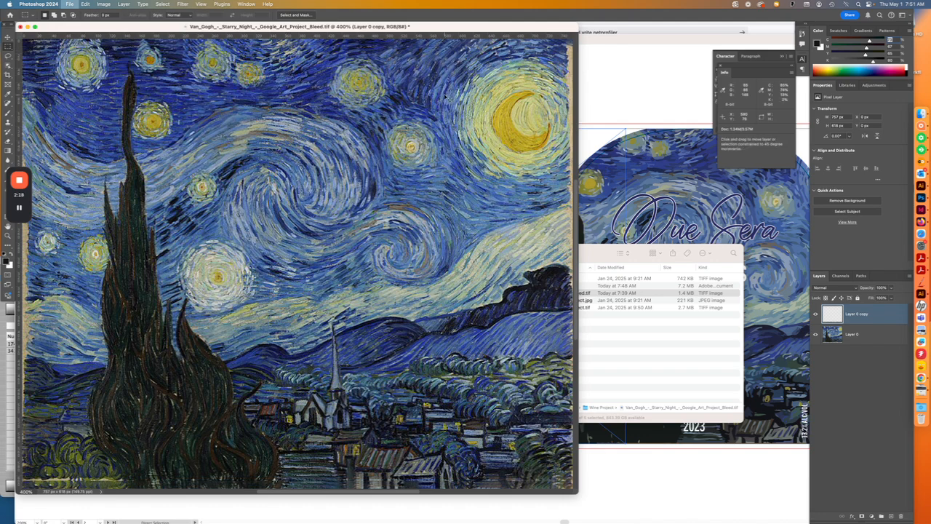
Save the extended painting as the layered, uncompressed TIFF Van_Gogh_-_Starry_Night_-_Google_Art_Project_Bleed2.tif in the Wine Project folder.
key(super+shift+s)
key(Right)
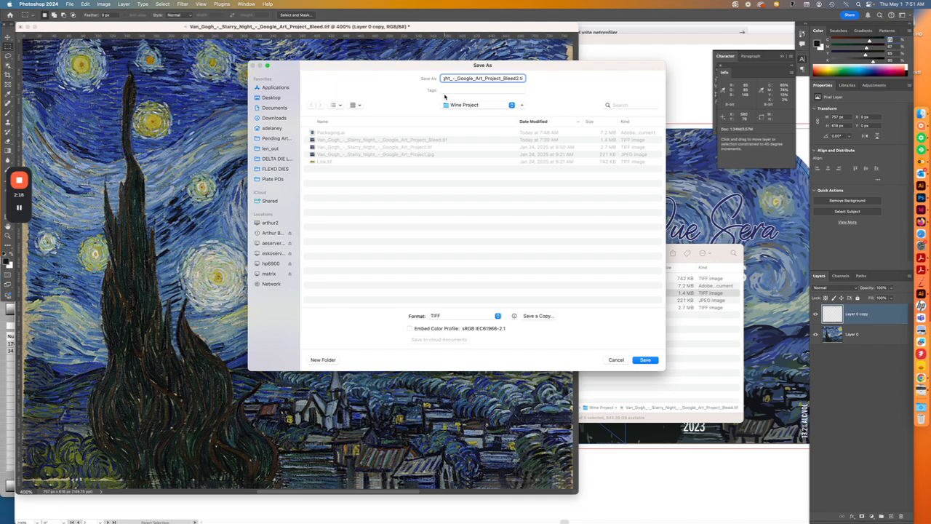
key(Return)
key(Return)
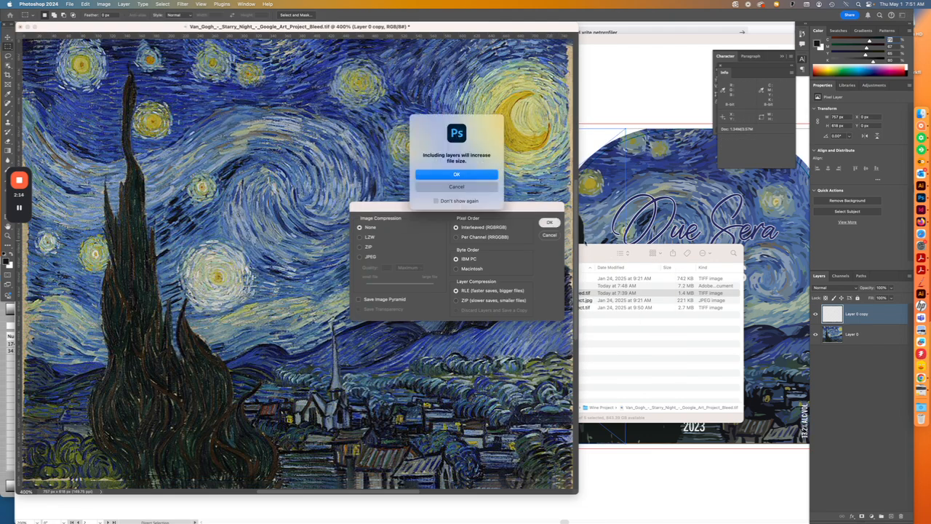
key(Return)
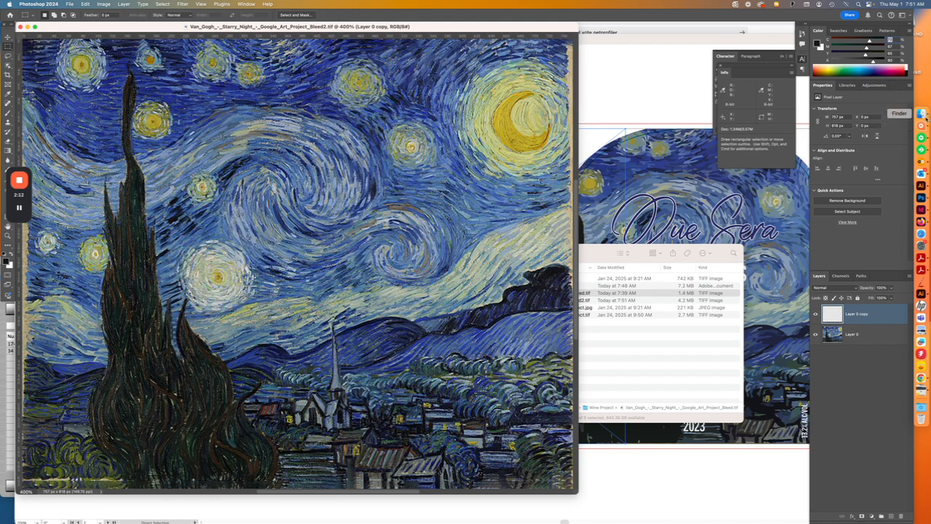
Place the Bleed2 TIFF into Packaging.ai in Illustrator and center it horizontally and vertically on the middle label's existing painting image.
click(722, 361)
drag(582, 301, 634, 98)
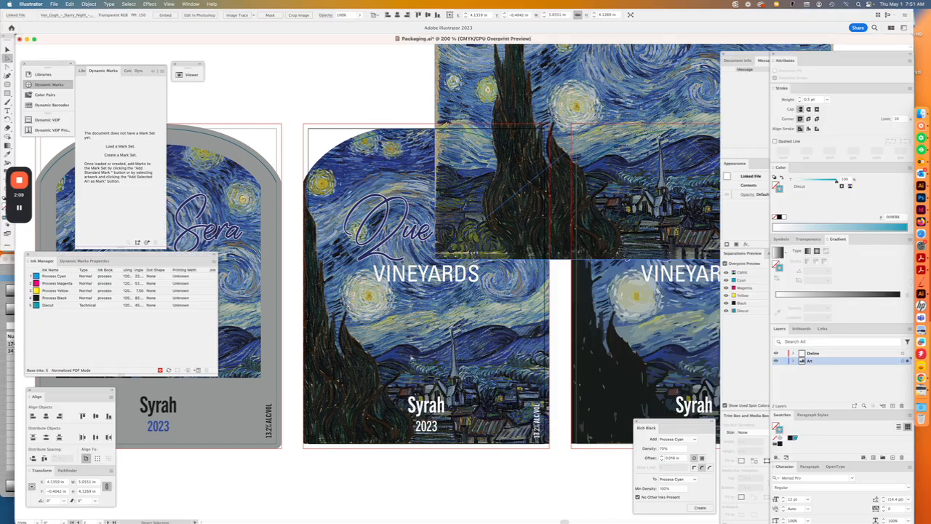
shift+click(408, 358)
key(v)
click(407, 358)
click(46, 416)
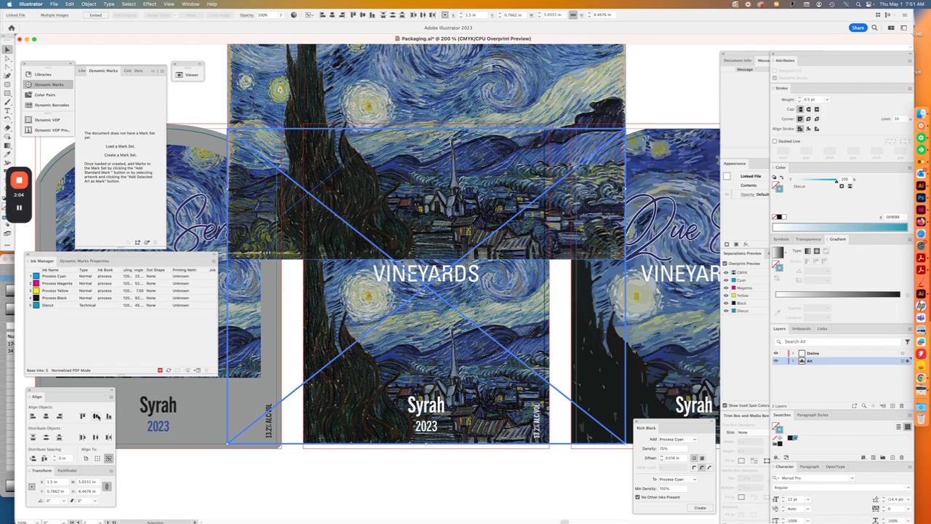
click(96, 416)
key(super+shift+a)
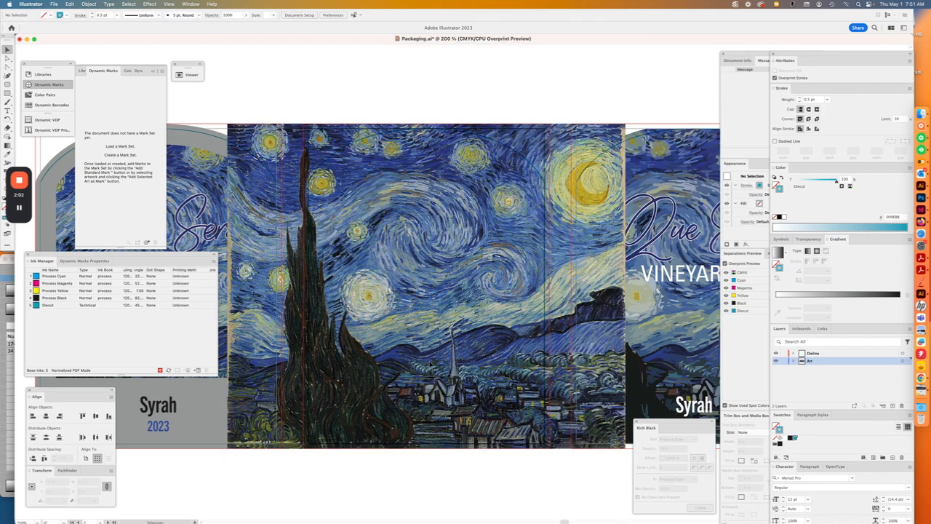
Cut the placed Bleed2 painting and put it inside the middle label's clipping shape in place of the old image, leaving nothing selected.
click(430, 364)
key(super+x)
key(a)
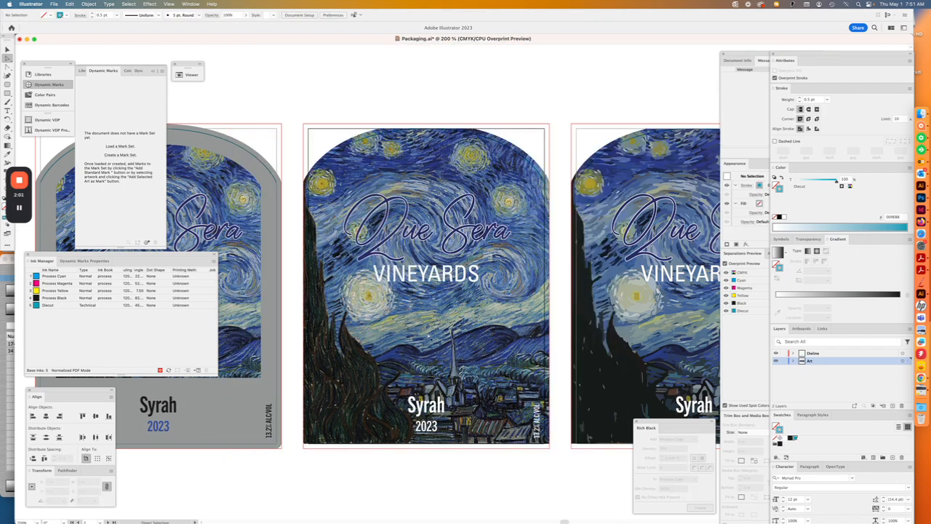
click(434, 345)
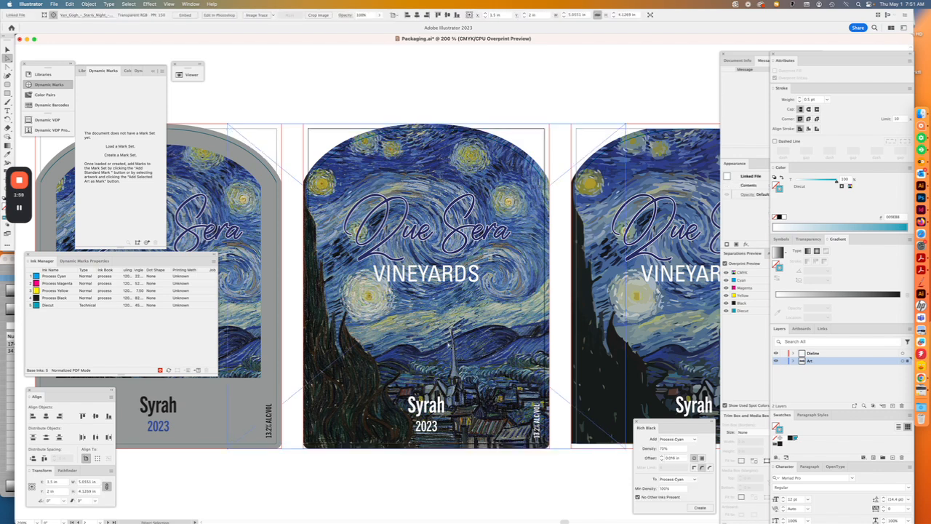
key(super+shift+a)
click(431, 341)
key(super+shift+a)
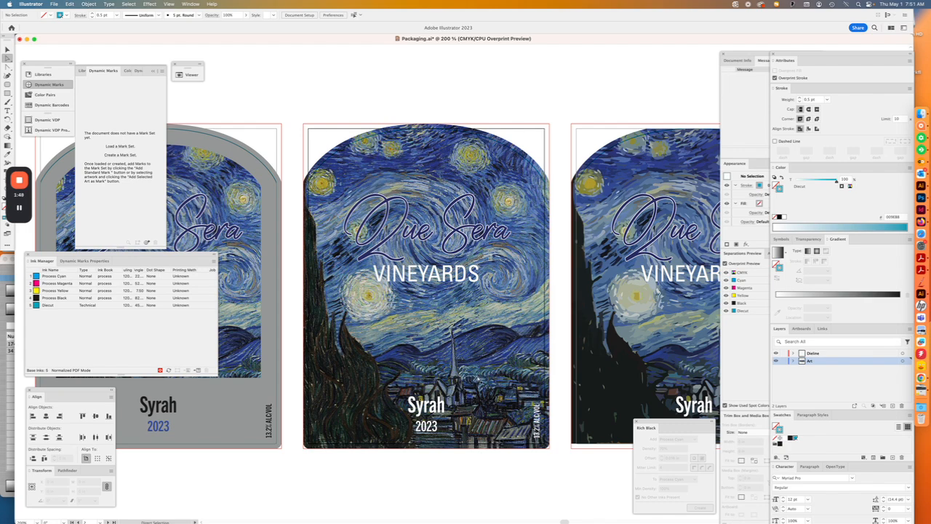
Examine the third label's vector painting by selecting individual paths near its arched top and its whole clipping group.
scroll(531, 338, right, 2)
scroll(532, 338, right, 15)
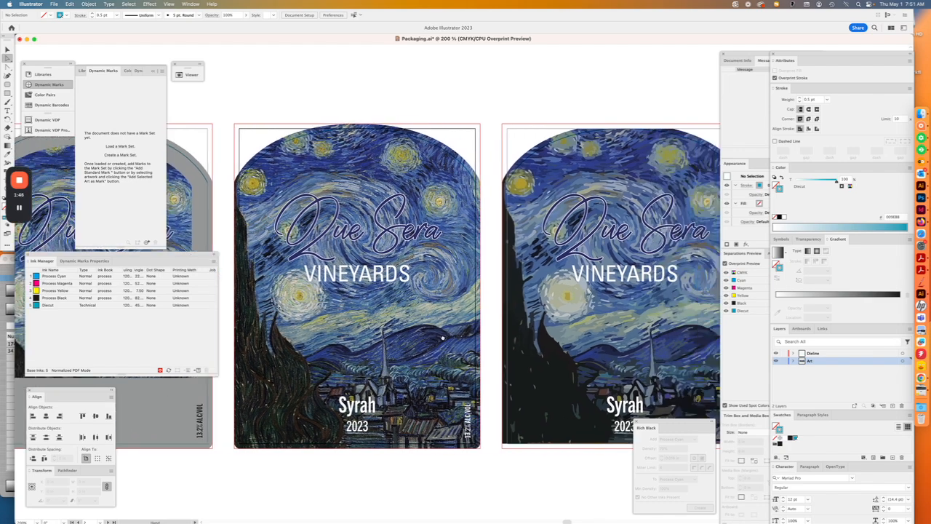
scroll(337, 338, right, 2)
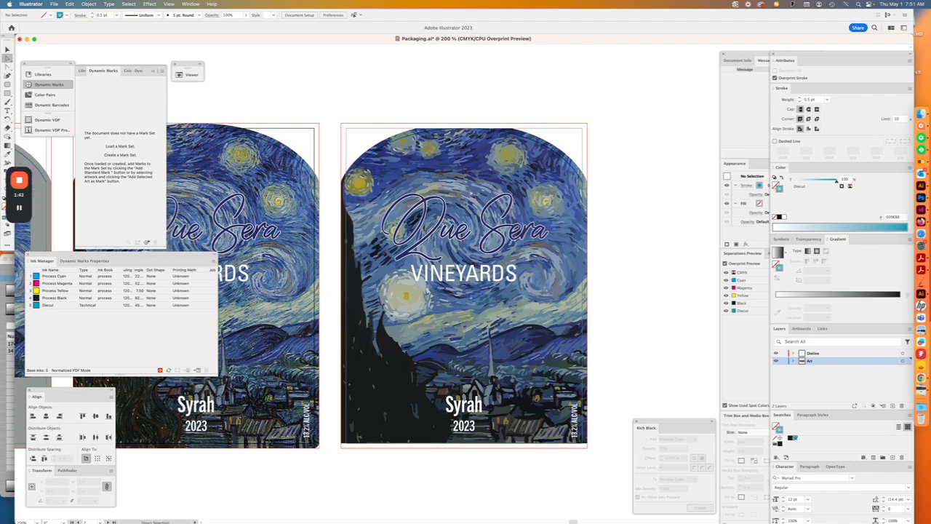
click(484, 189)
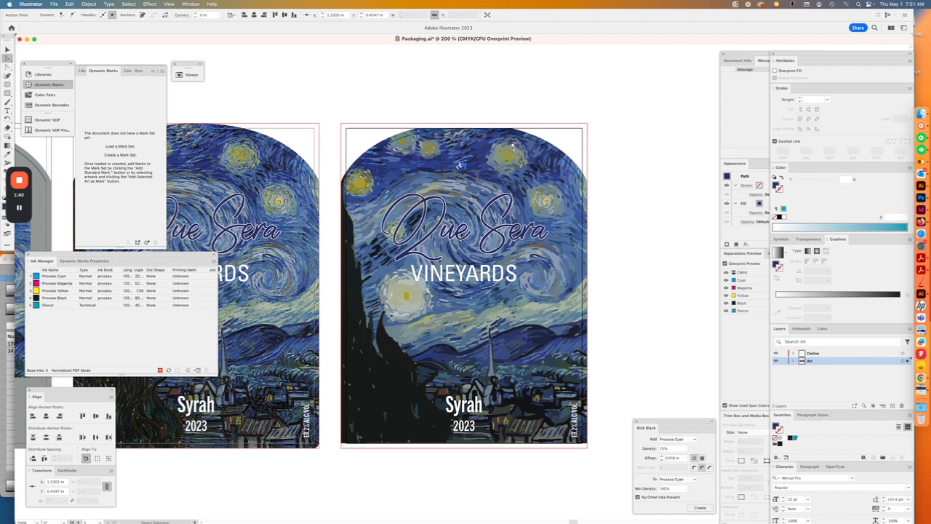
click(462, 132)
click(465, 131)
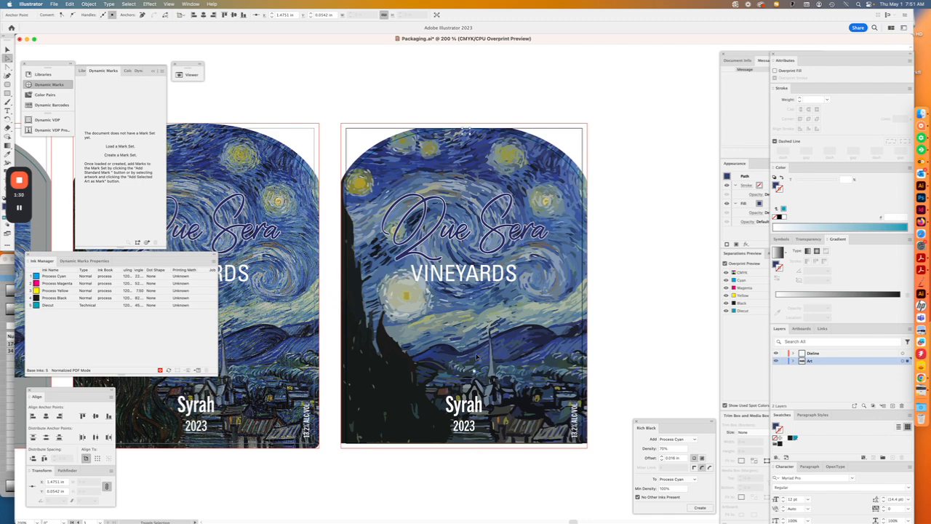
key(super+shift+a)
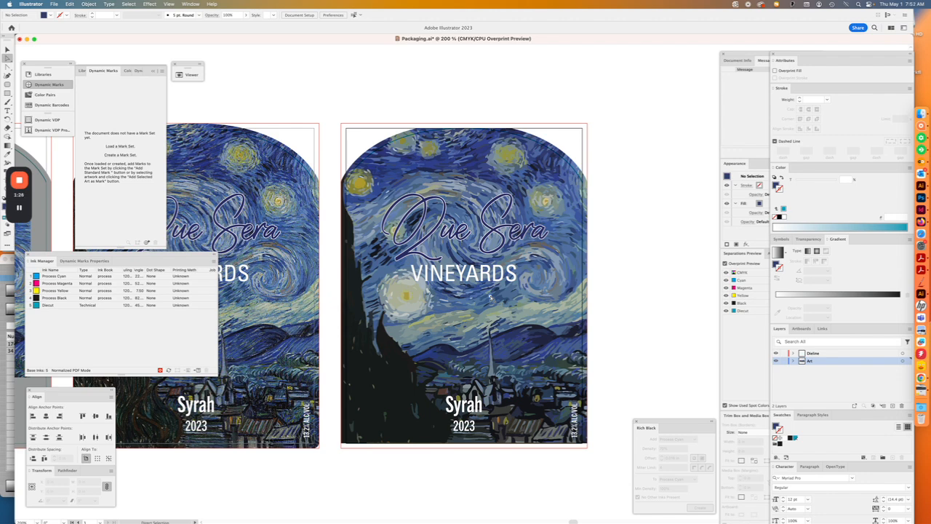
key(v)
click(465, 168)
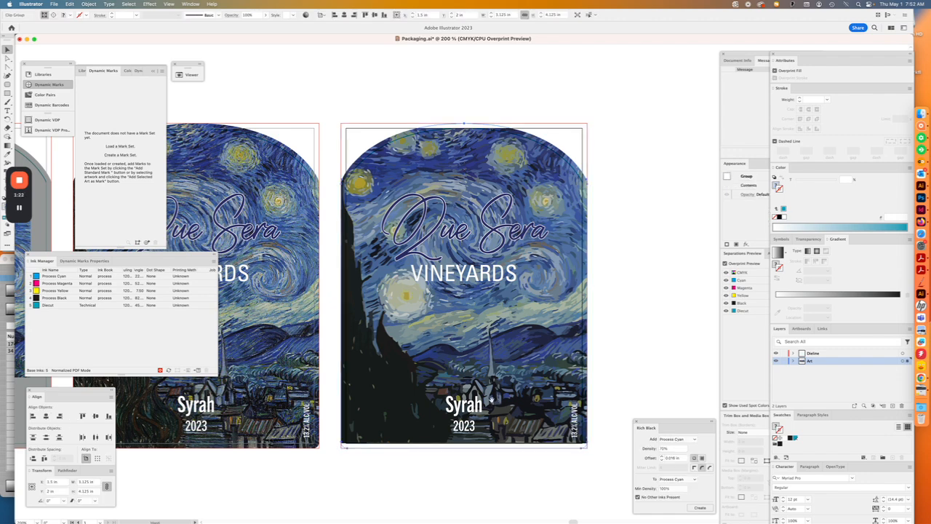
Add an anchor point to the lower edge of the small gray shape beneath the third label's striped roof and pull it down to the bleed line.
scroll(437, 342, down, 2)
scroll(436, 342, right, 2)
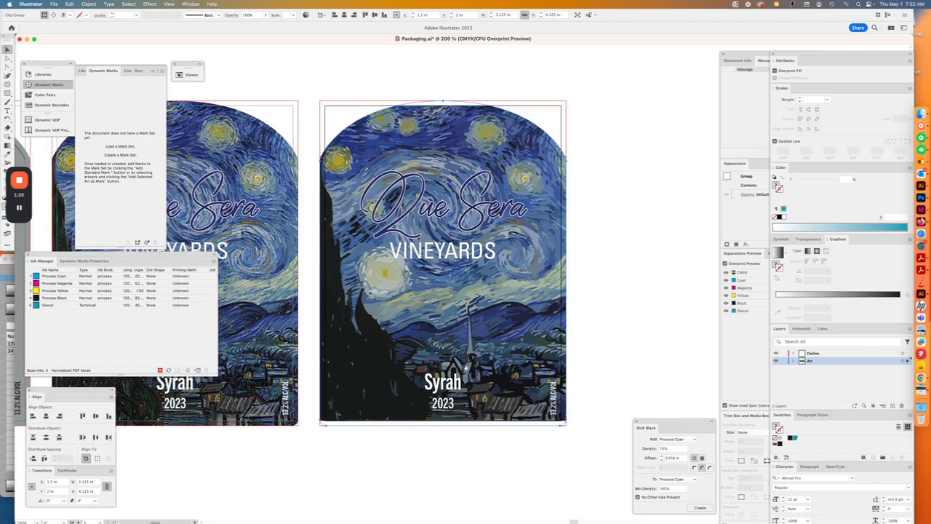
drag(381, 287, 580, 450)
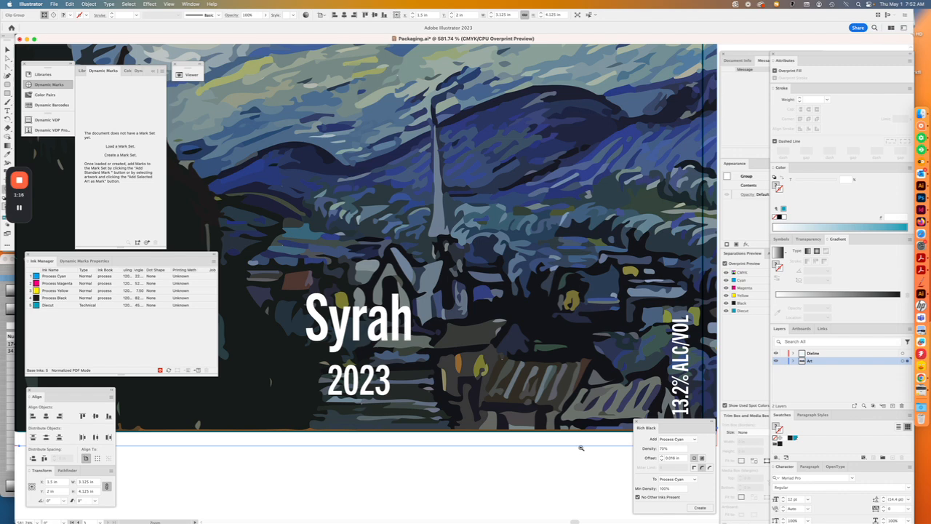
key(a)
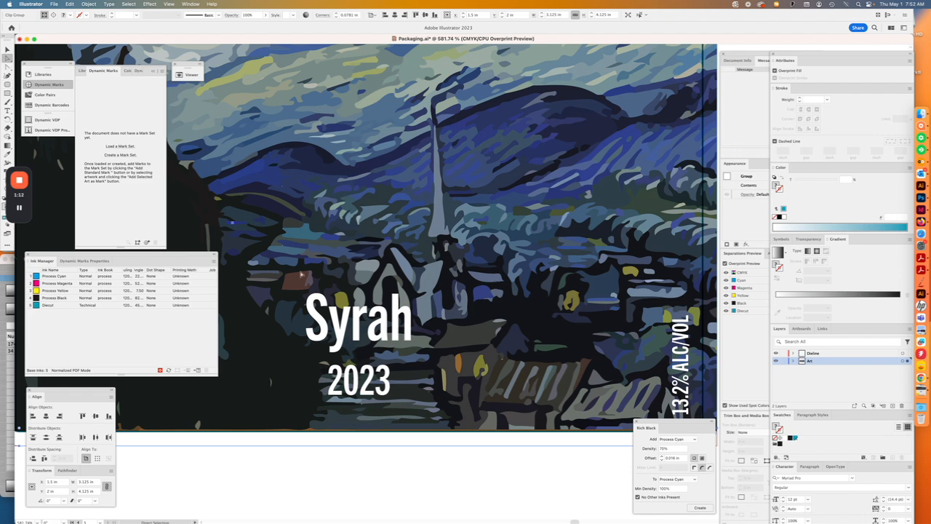
click(578, 437)
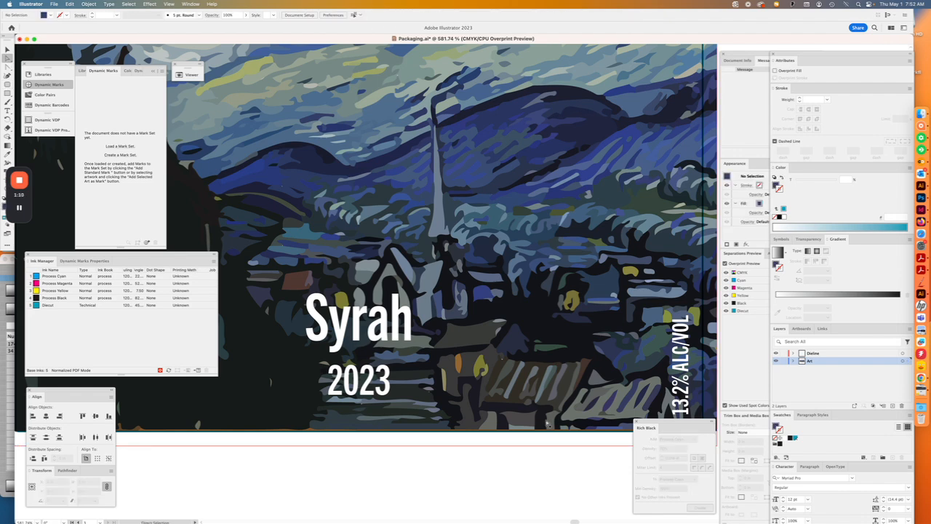
click(549, 421)
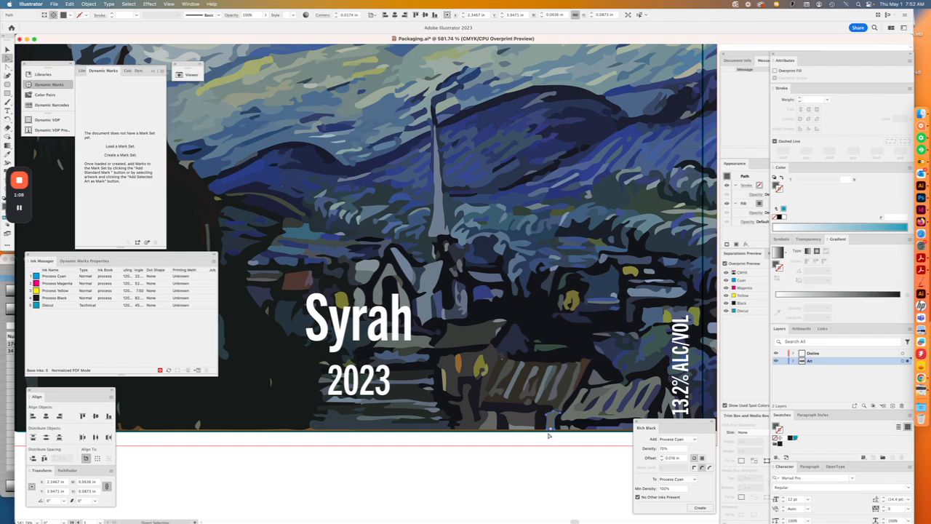
key(z)
drag(496, 372, 596, 475)
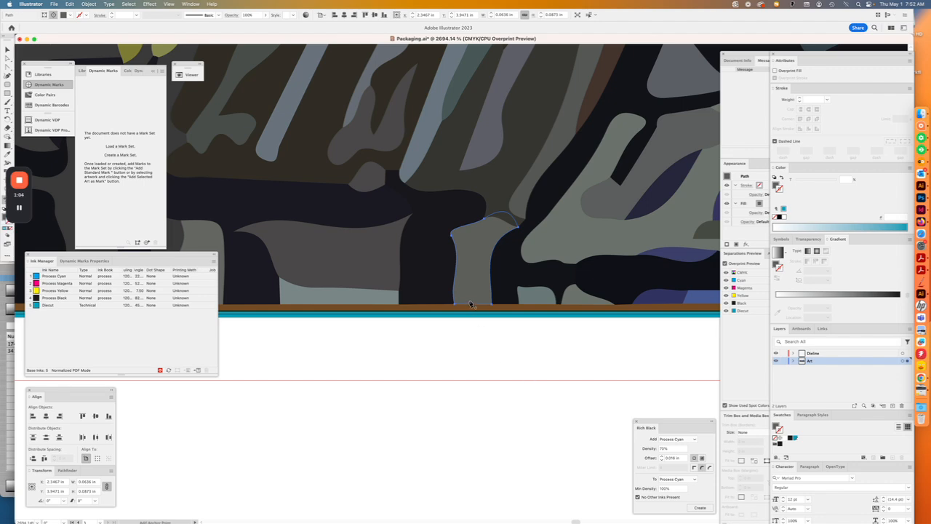
key(plus)
drag(478, 307, 477, 381)
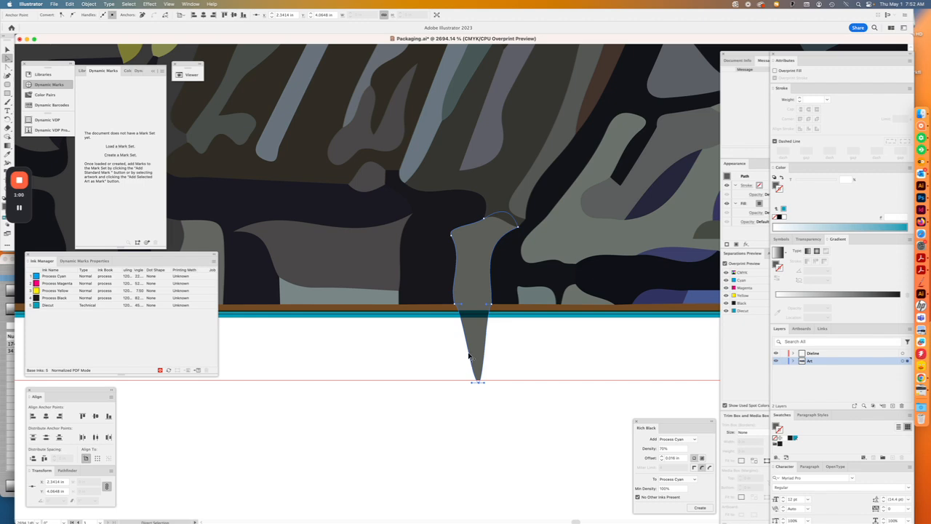
Add an anchor point on each side of the gray shape's extension and pull both to the bleed line so it keeps its full width.
key(plus)
click(468, 347)
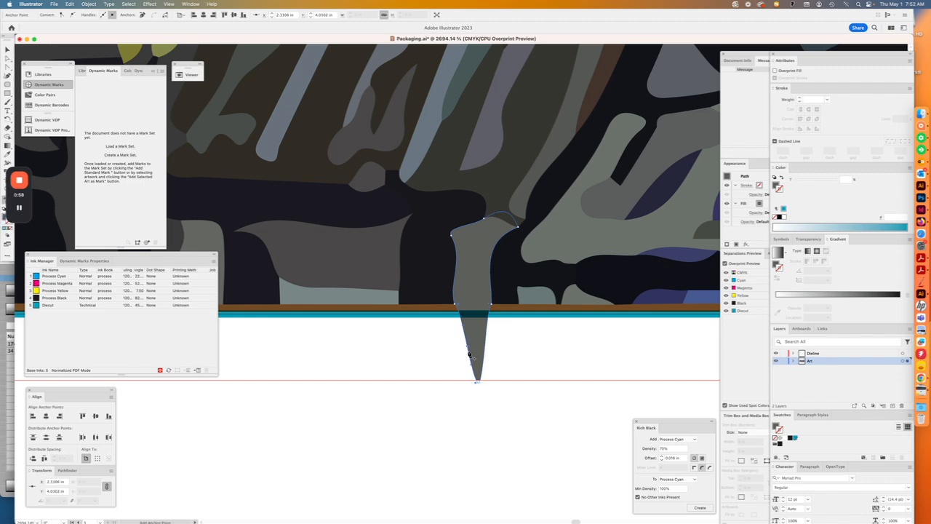
key(a)
drag(467, 347, 459, 391)
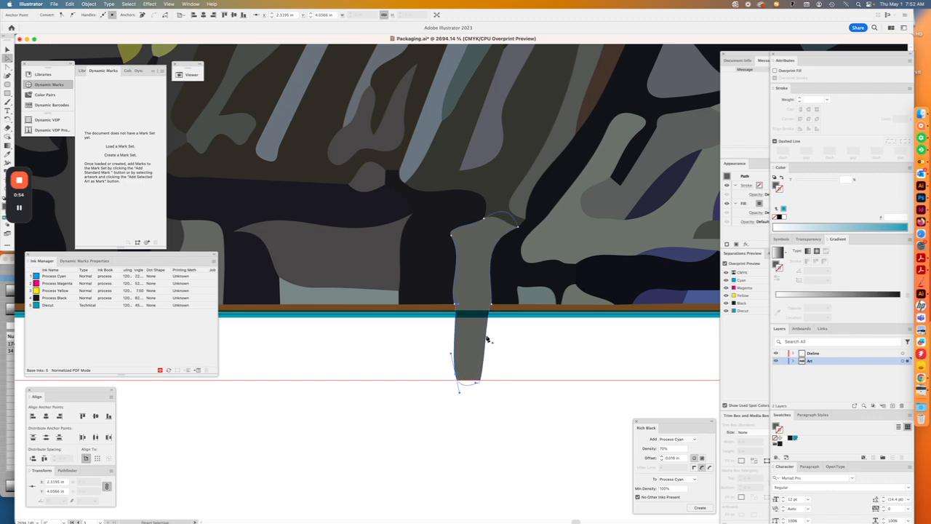
mouse_move(485, 339)
mouse_down()
mouse_move(489, 385)
mouse_move(495, 381)
mouse_up()
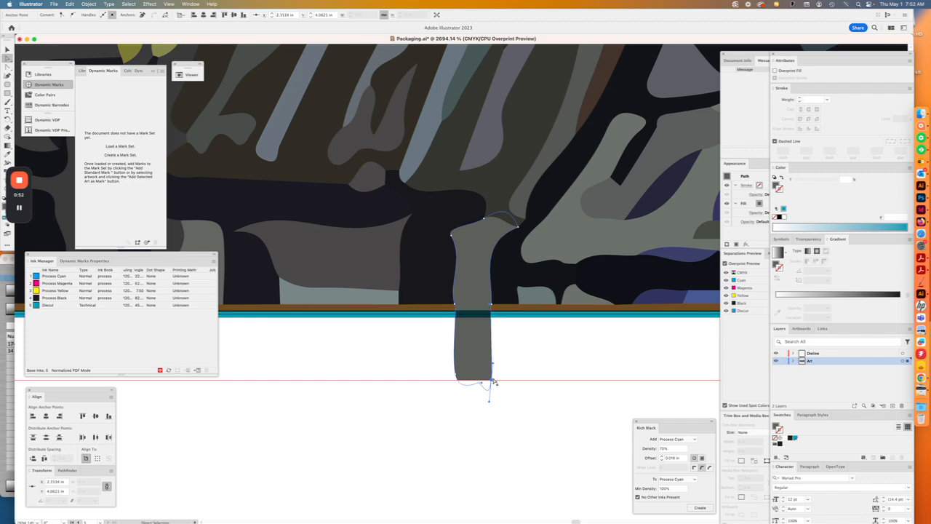
Try to stretch all vector shapes along the third label's lower edge past the bleed line together, excluding the clipping path, and undo the stretch.
key(ctrl+minus)
key(ctrl+minus)
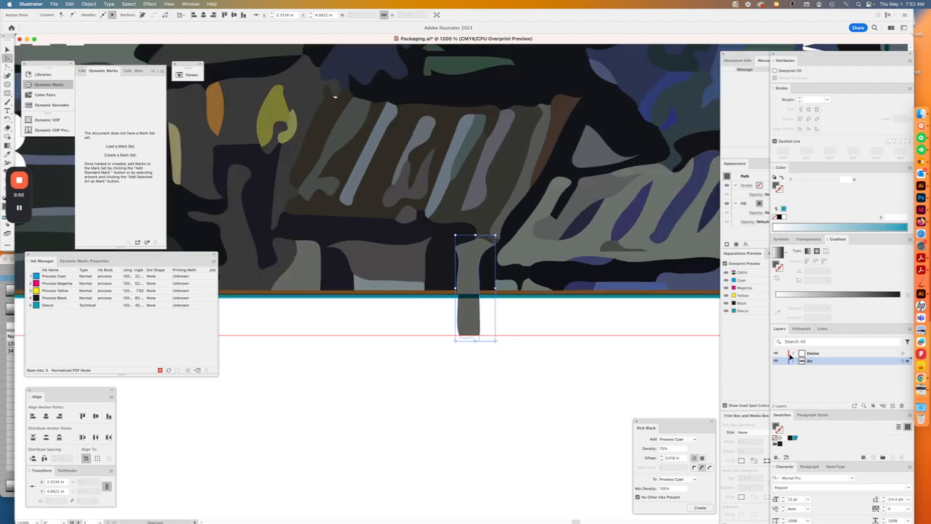
key(ctrl+minus)
key(ctrl+minus)
key(ctrl+minus)
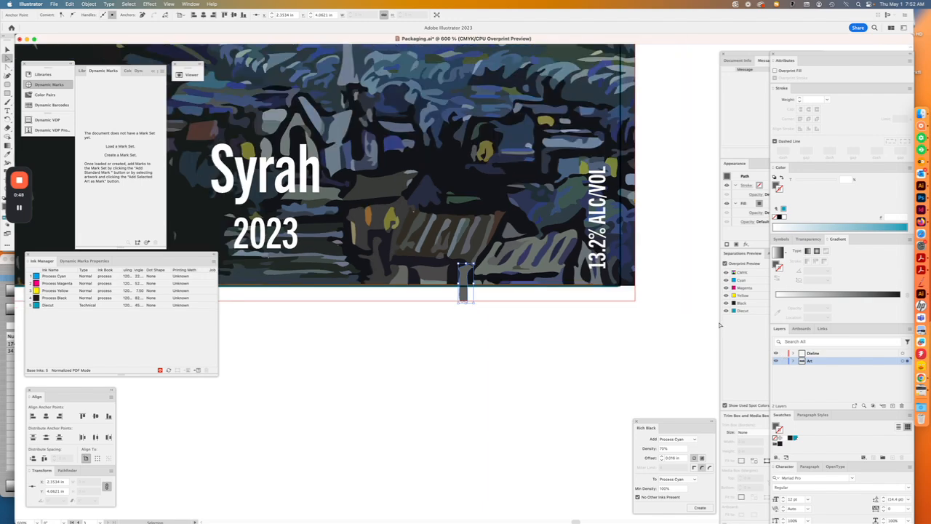
key(ctrl+minus)
key(super+minus)
click(393, 340)
drag(387, 339, 335, 299)
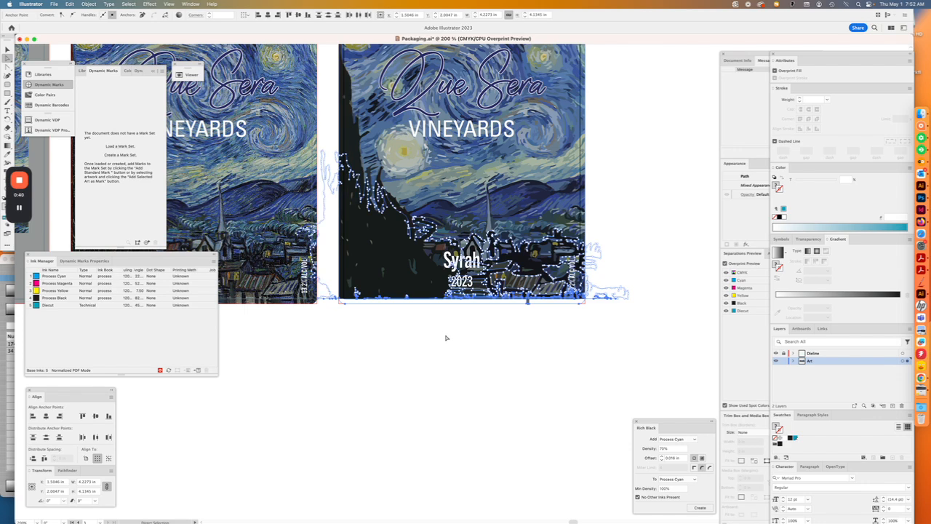
click(575, 307)
shift+super+click(575, 305)
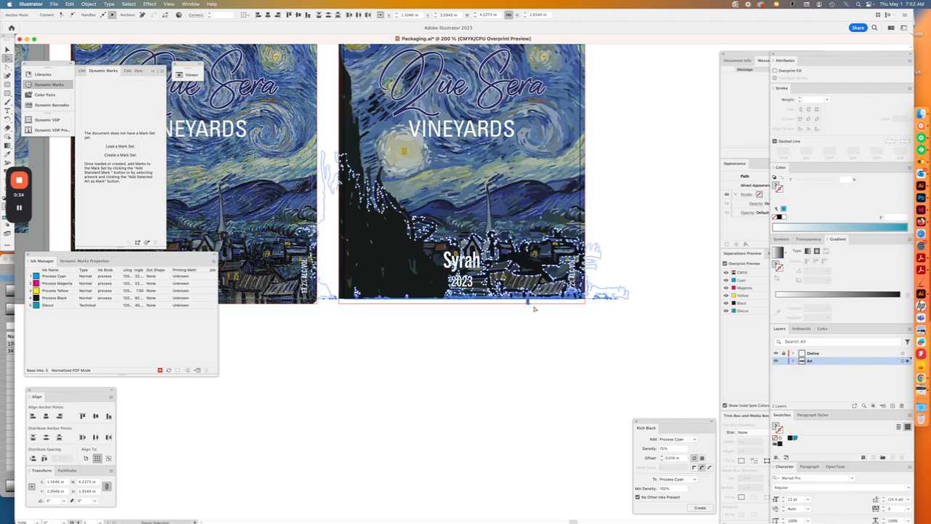
key(v)
drag(462, 304, 462, 310)
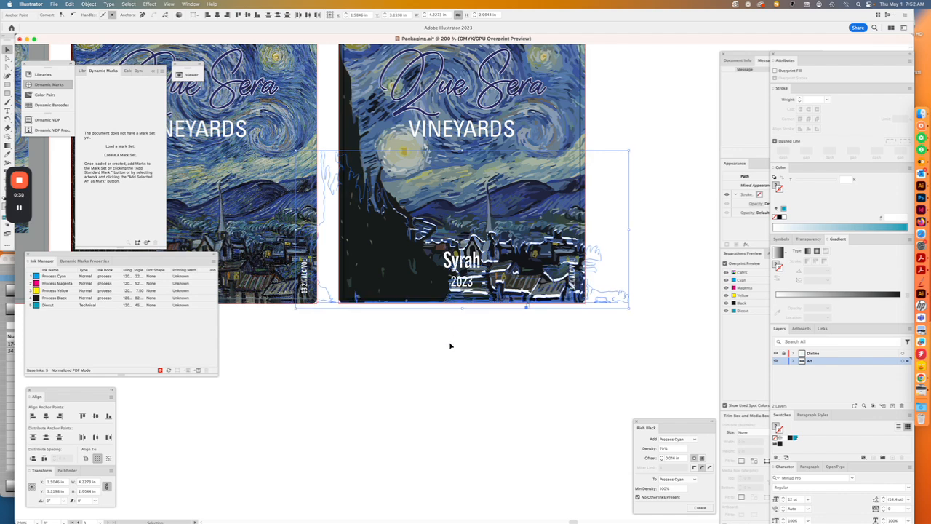
key(super+z)
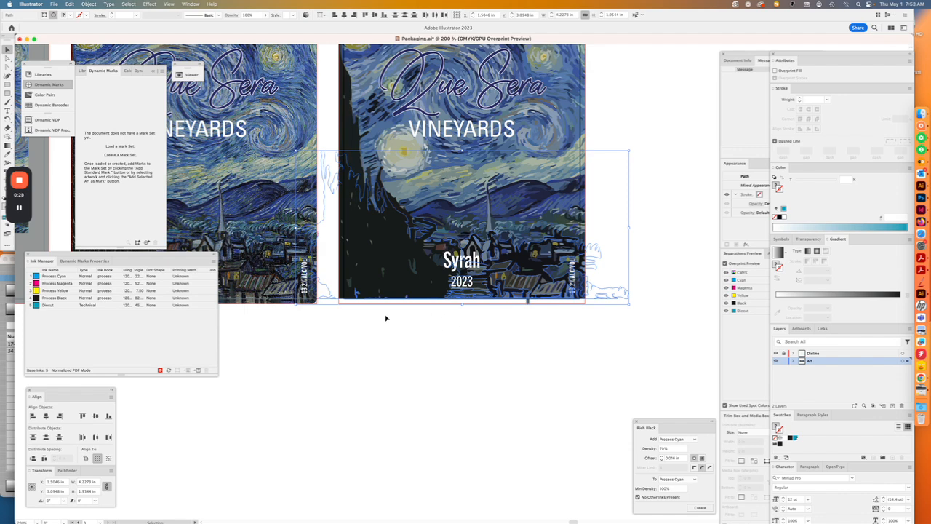
Extend the brown strip along the third label's lower edge down to the bleed line by adding anchor points and pulling both ends down.
click(391, 300)
click(387, 300)
key(z)
drag(359, 303, 482, 358)
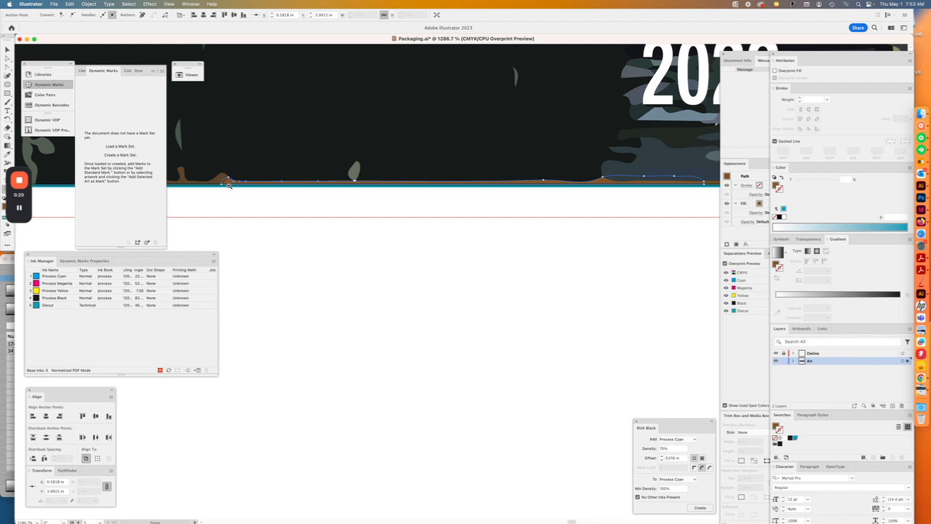
key(p)
key(a)
drag(228, 186, 226, 217)
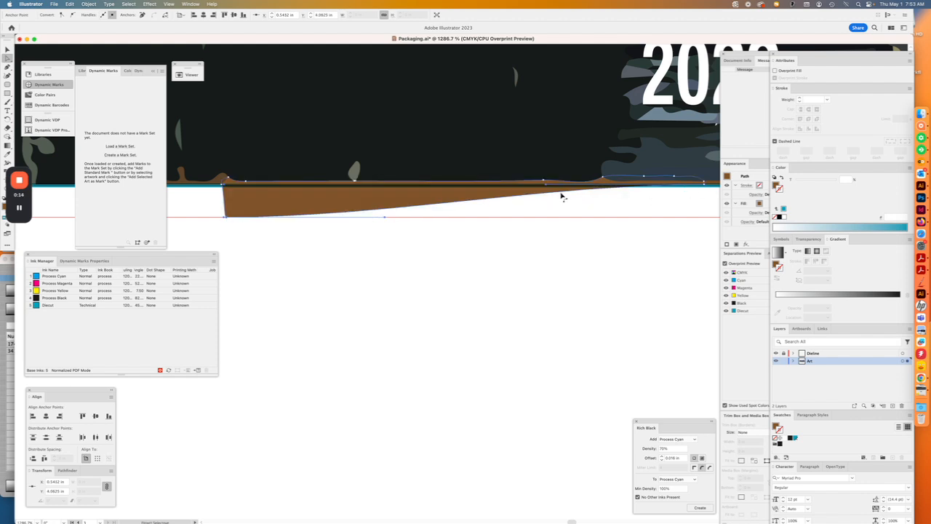
drag(562, 195, 705, 218)
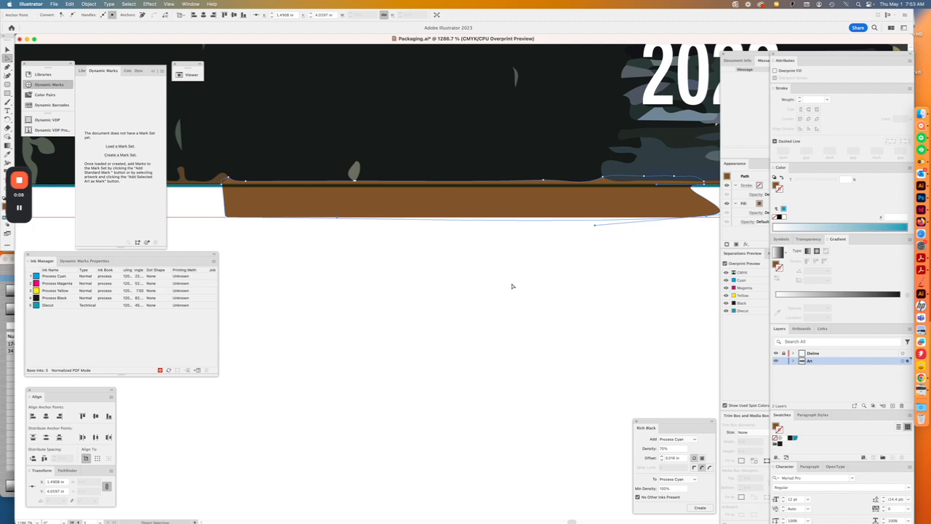
click(490, 286)
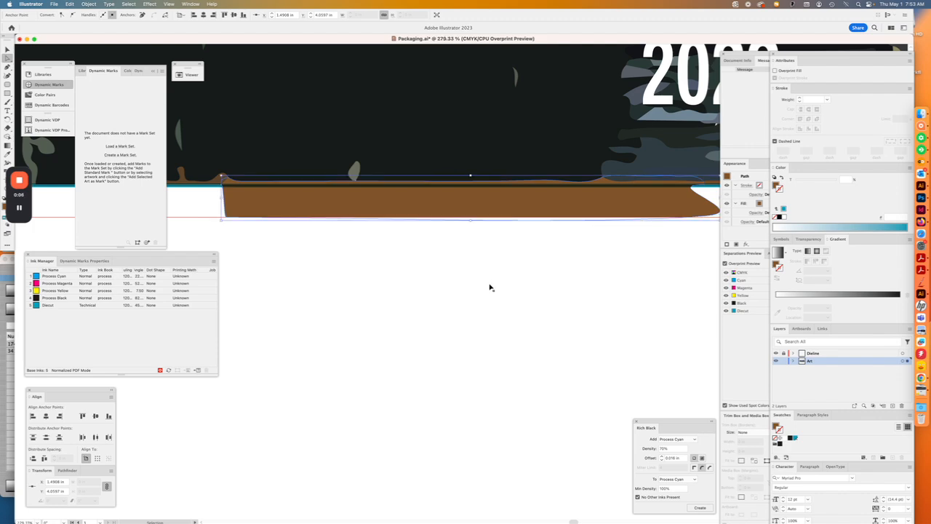
key(super+0)
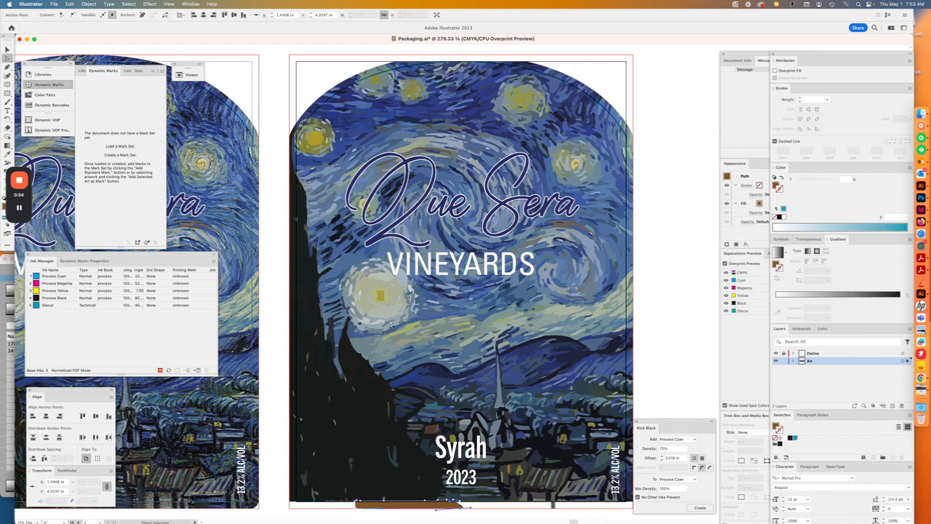
scroll(301, 248, left, 5)
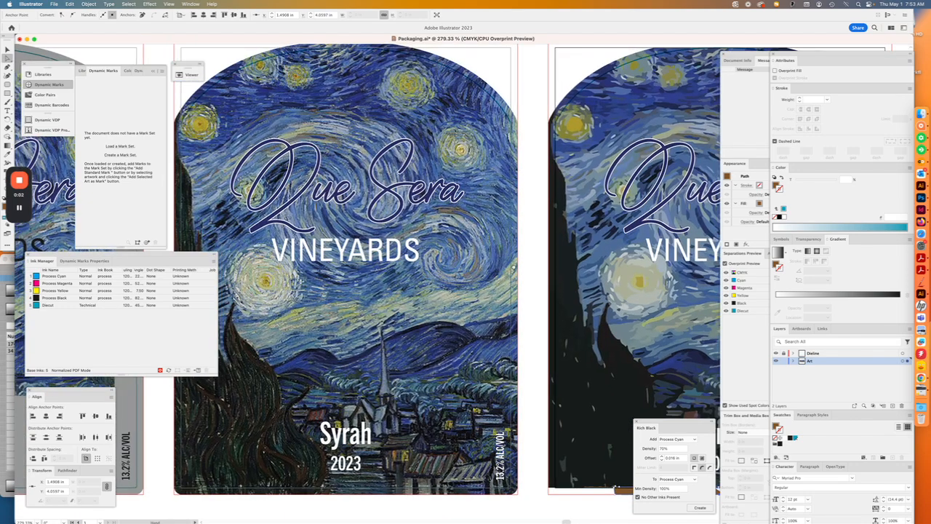